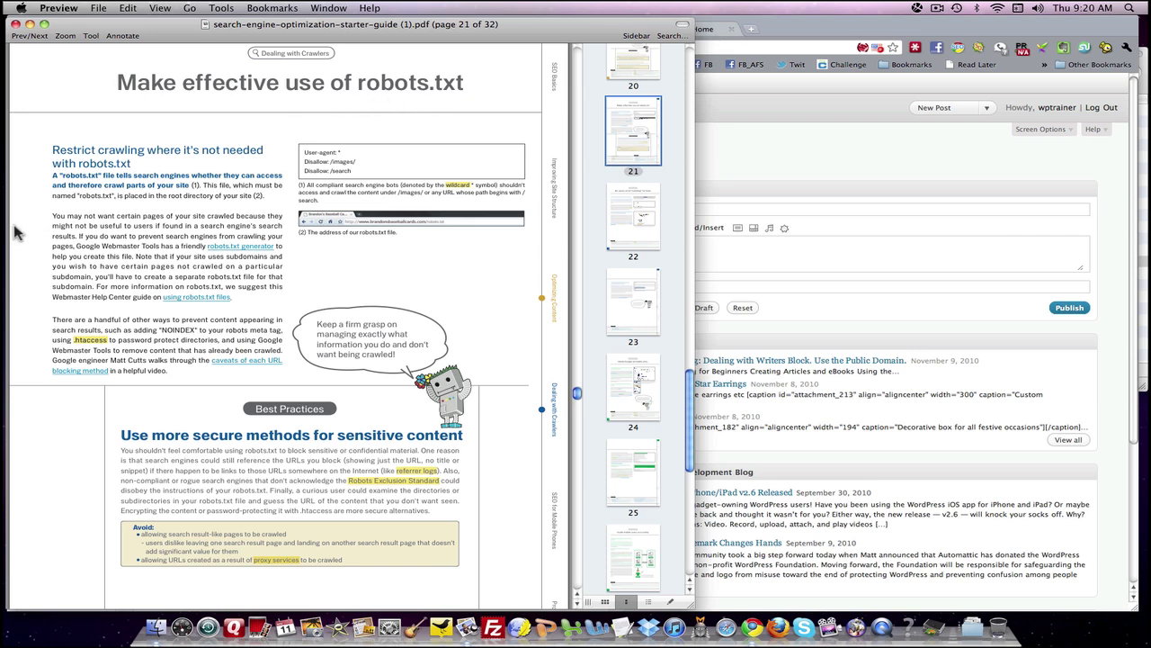
# - Read the PDF guide's page on making effective use of robots.txt, including its best practices for sensitive content
pyautogui.scroll(-1, 18, 232)
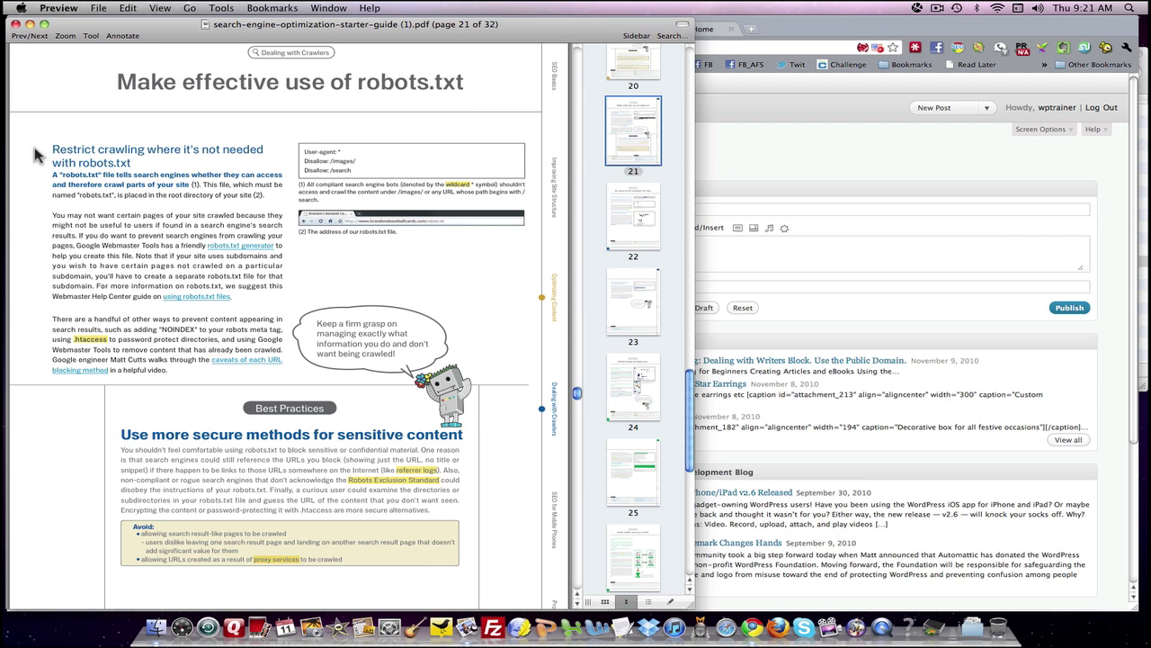
pyautogui.scroll(-1, 27, 164)
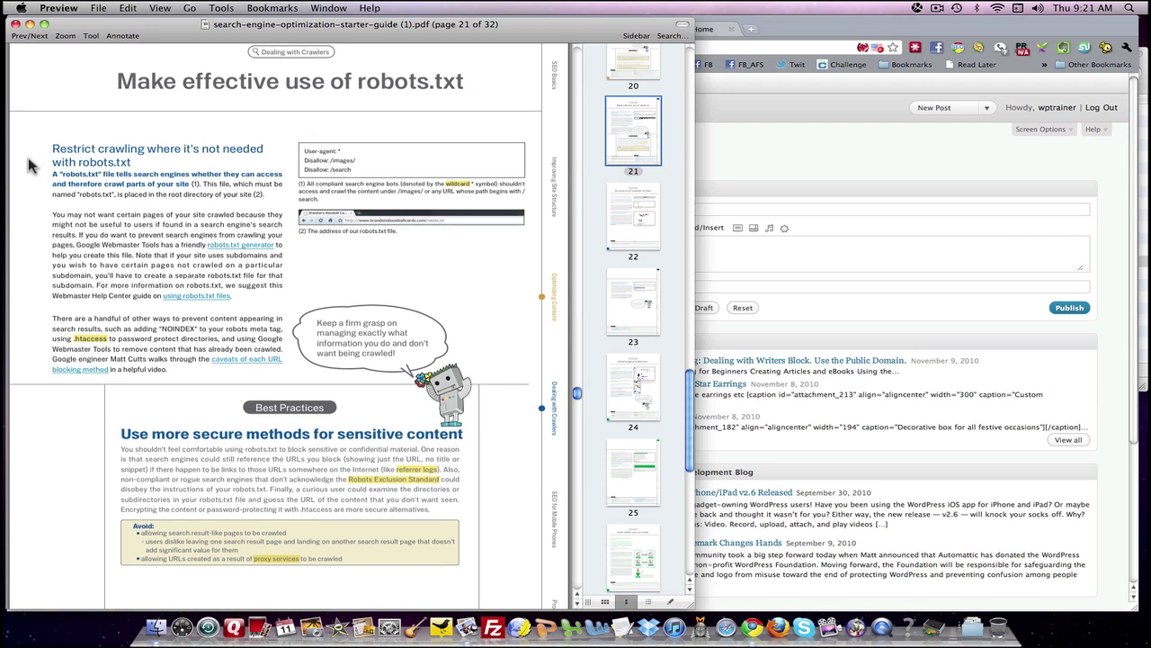
pyautogui.scroll(-5, 28, 160)
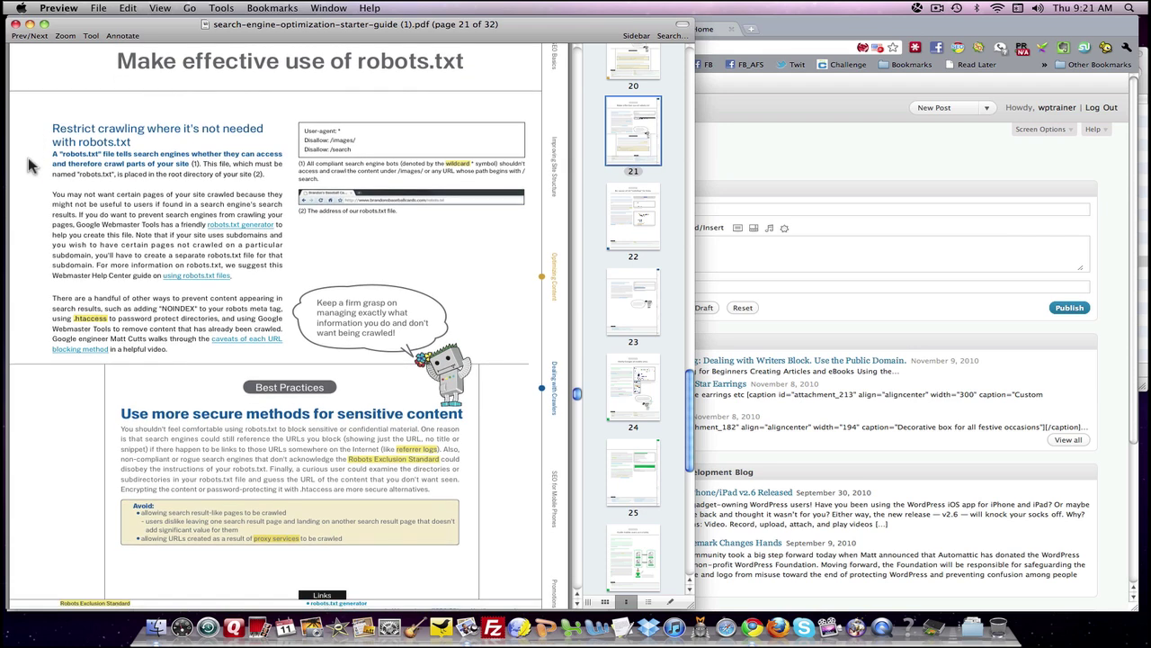
pyautogui.scroll(-3, 28, 162)
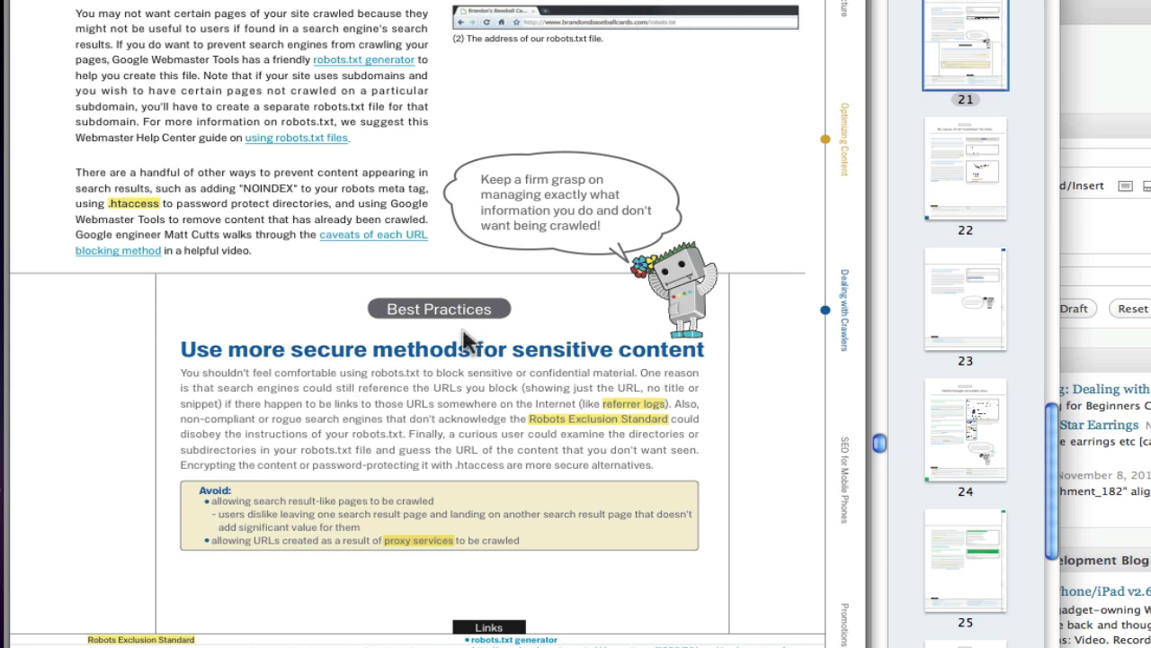
# - Switch to the WordPress admin in Chrome and search for new plugins by the term "robots.txt"
pyautogui.press('F9')
pyautogui.click(1061, 148)
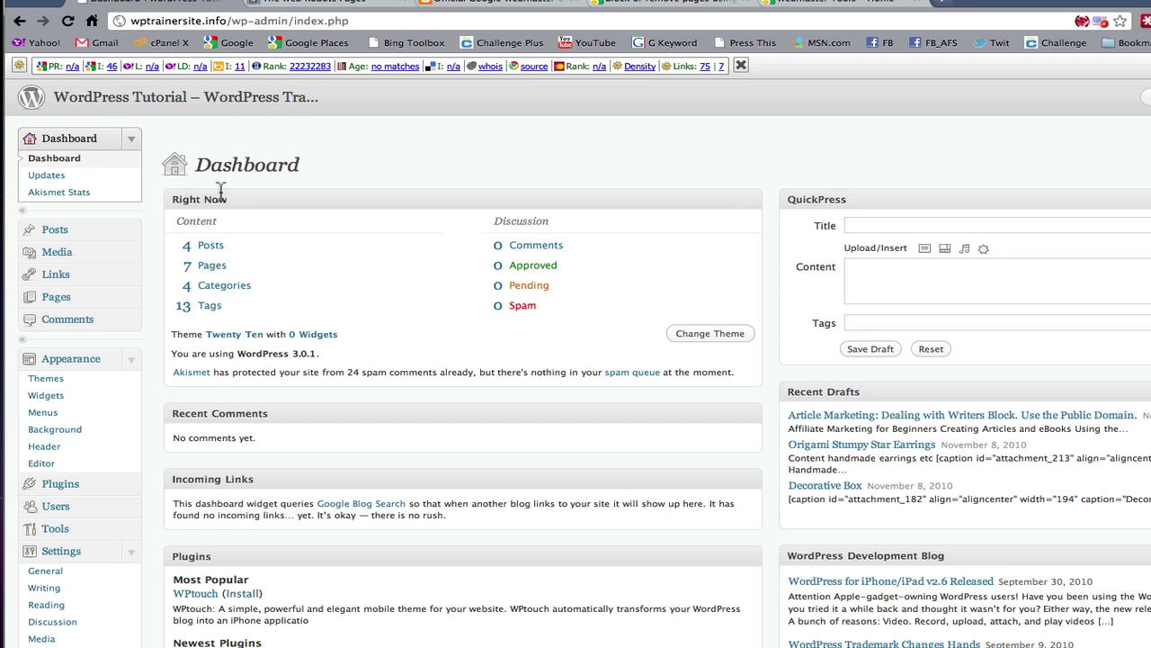
pyautogui.click(60, 484)
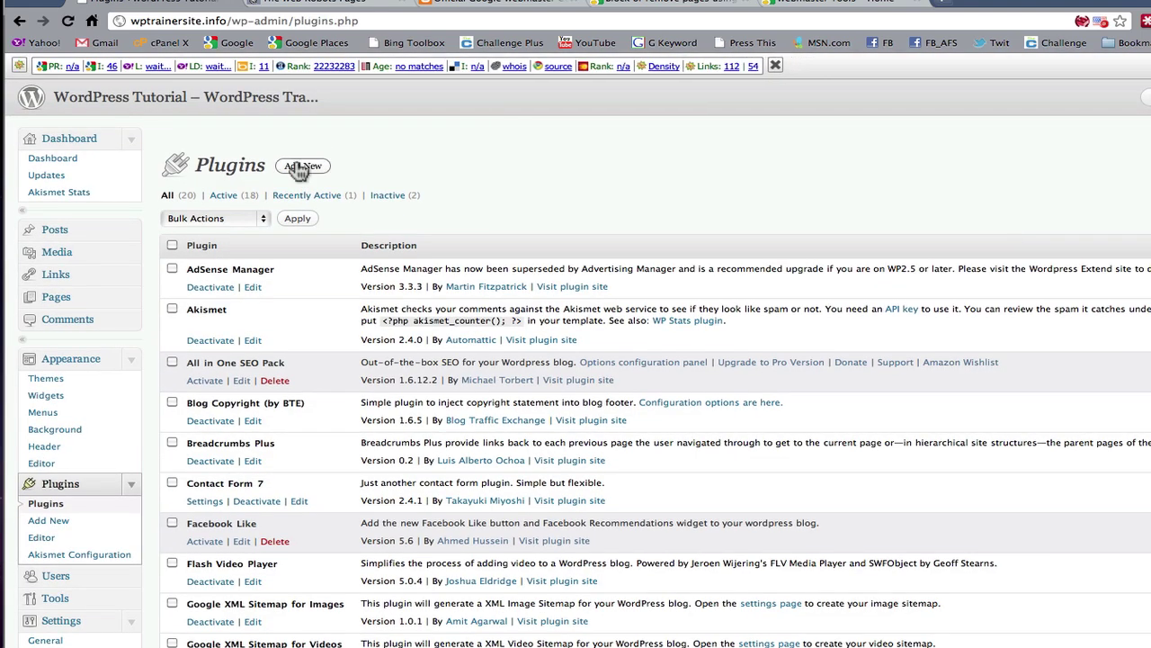
pyautogui.click(301, 168)
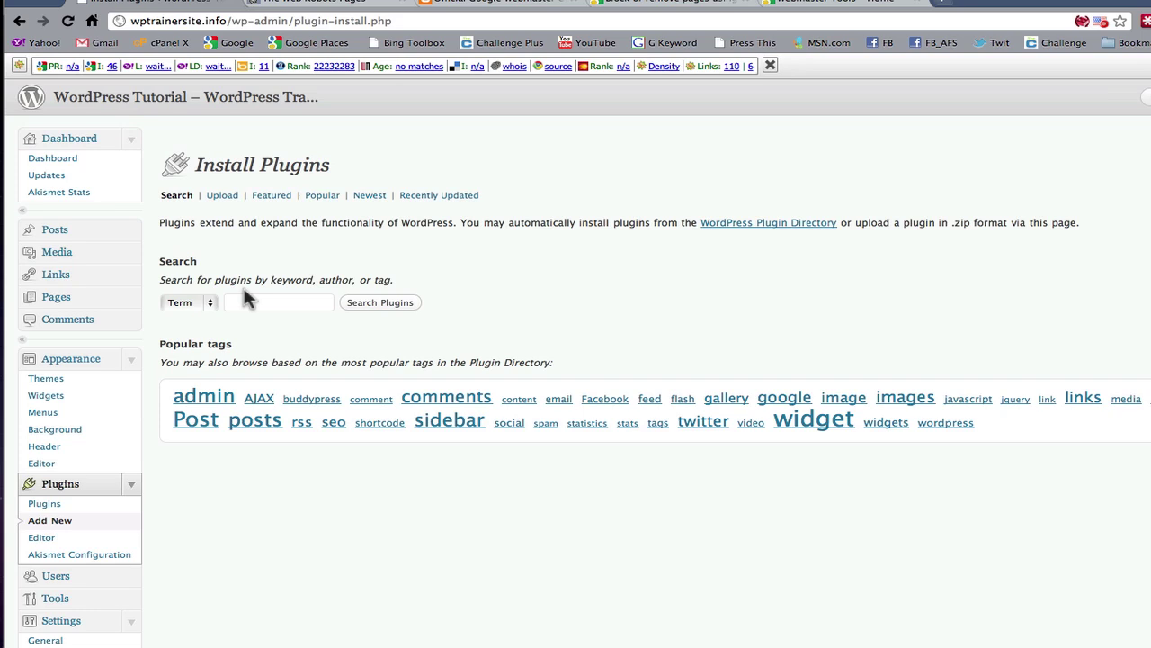
pyautogui.click(237, 304)
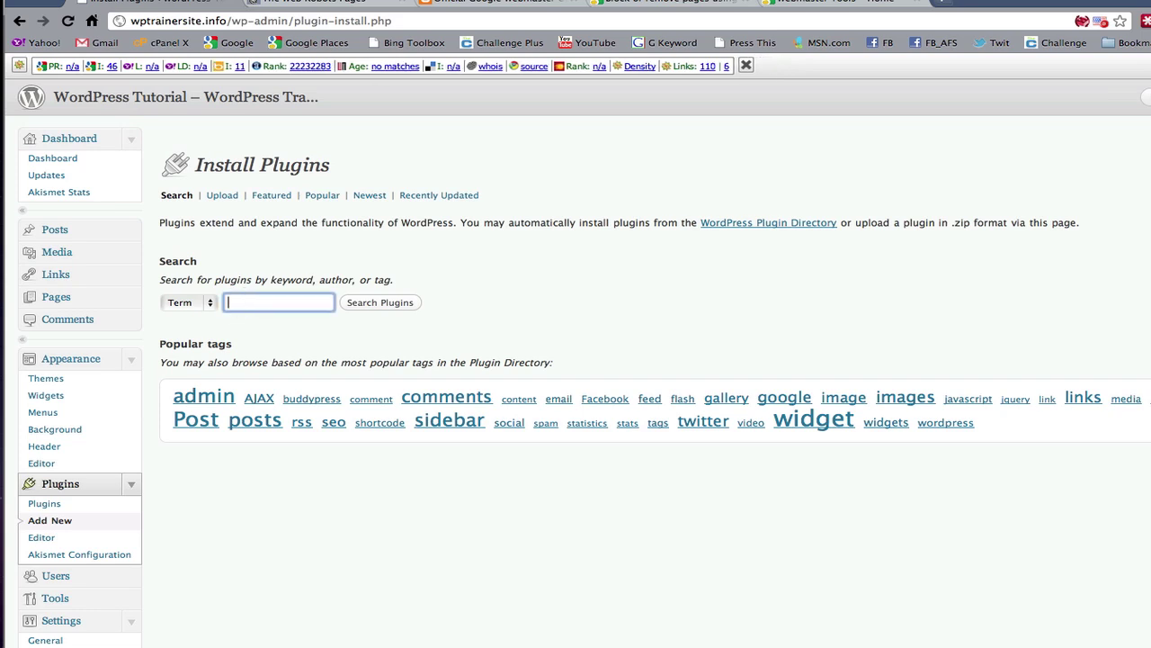
pyautogui.write('robots.txt')
pyautogui.click(370, 301)
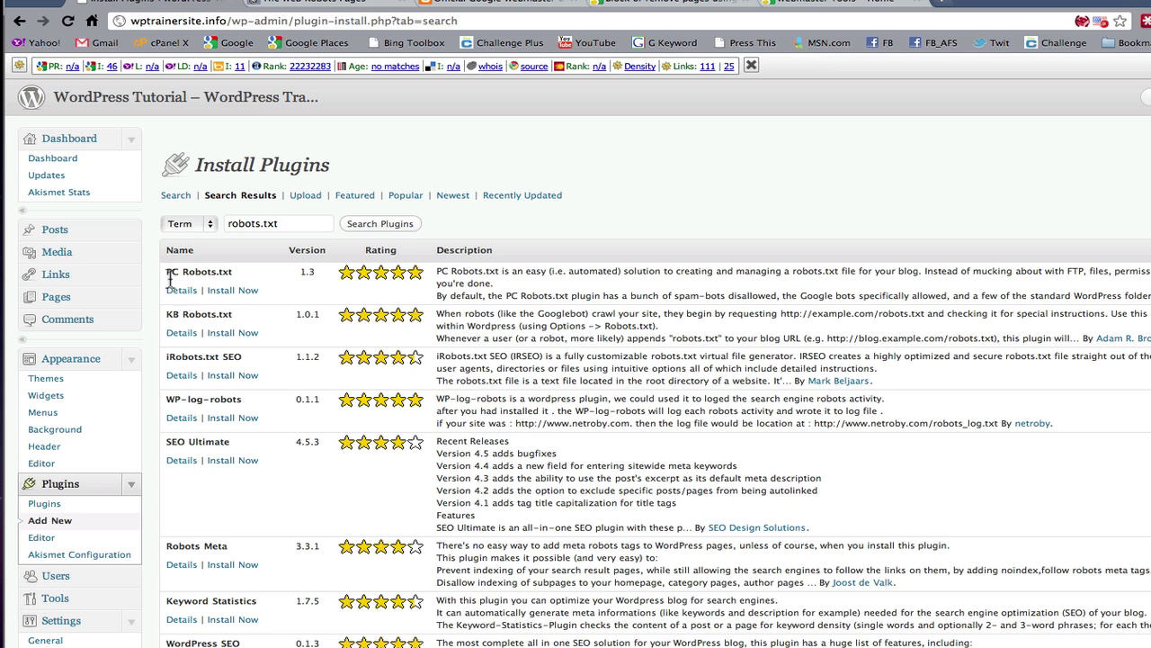
# - Install and activate the PC Robots.txt plugin, and open its settings page
pyautogui.click(232, 290)
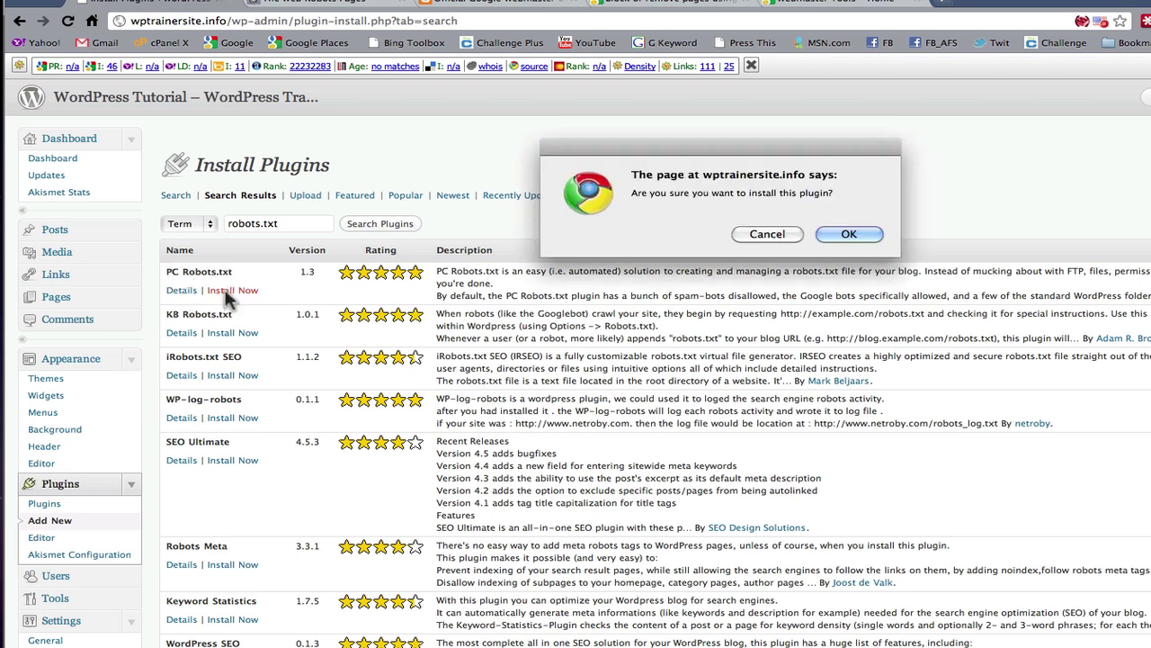
pyautogui.click(854, 235)
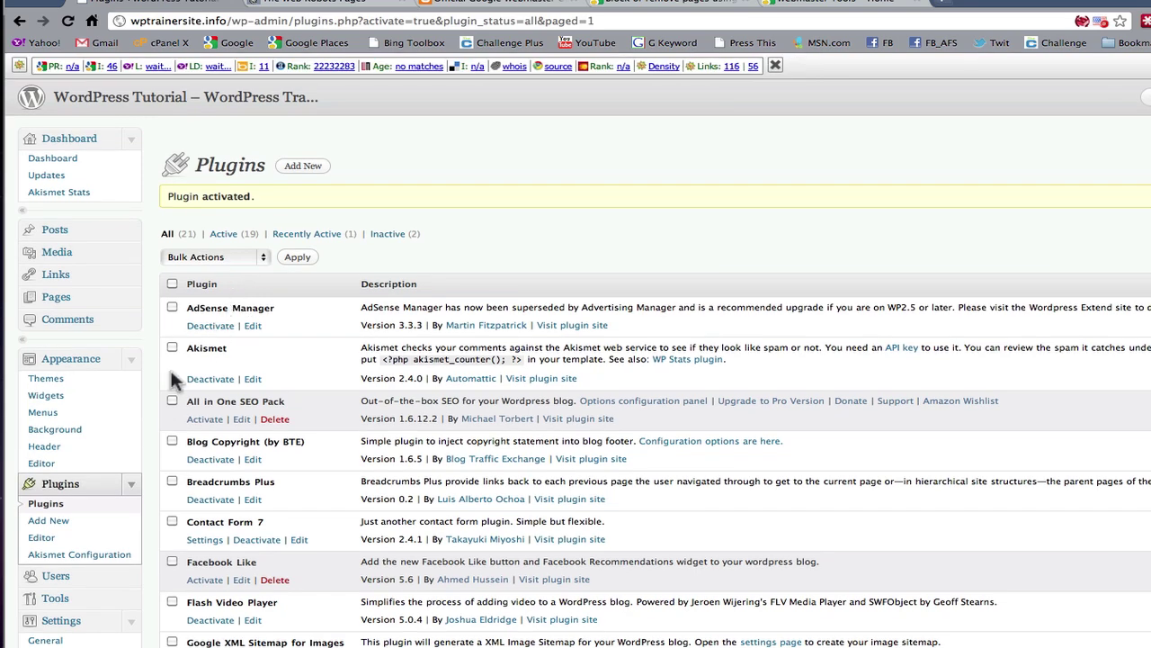
pyautogui.scroll(-2, 171, 368)
pyautogui.scroll(-6, 172, 371)
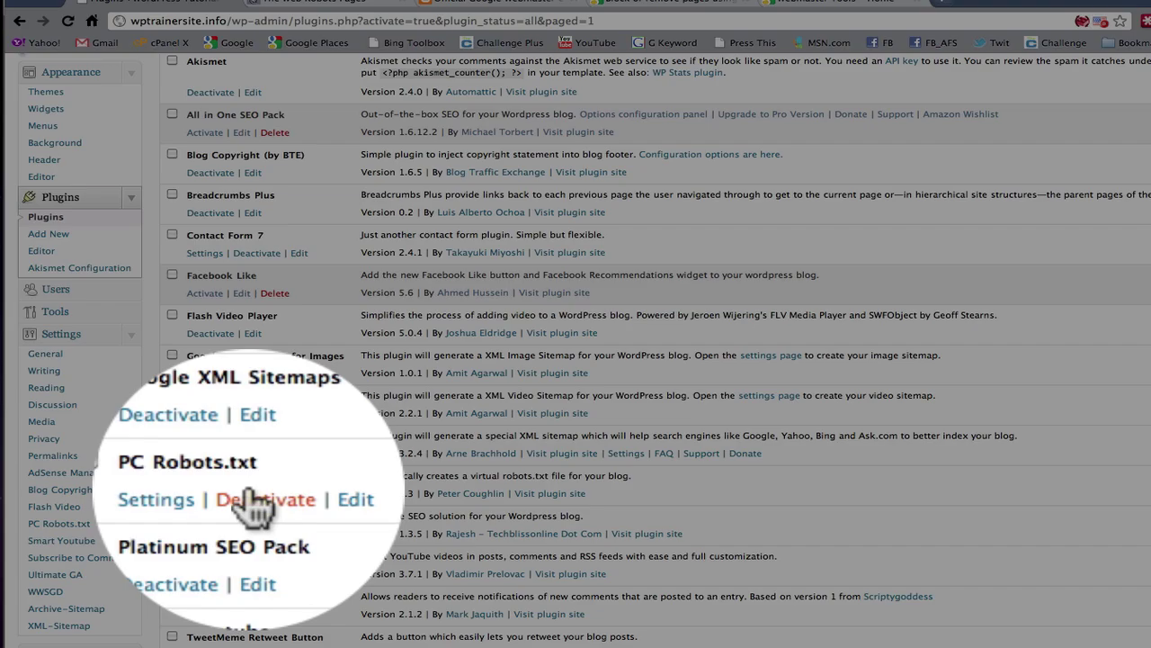
pyautogui.scroll(-4, 184, 527)
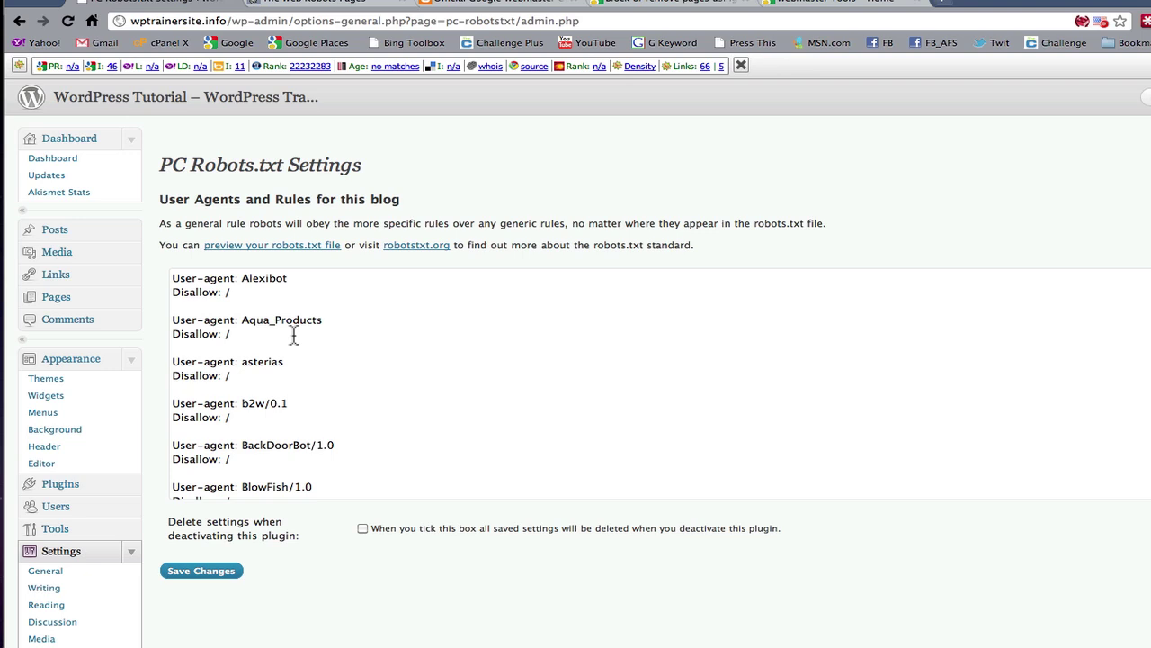
# - Examine the list of user agents disallowed from the whole site in the PC Robots.txt rules
pyautogui.scroll(-2, 293, 334)
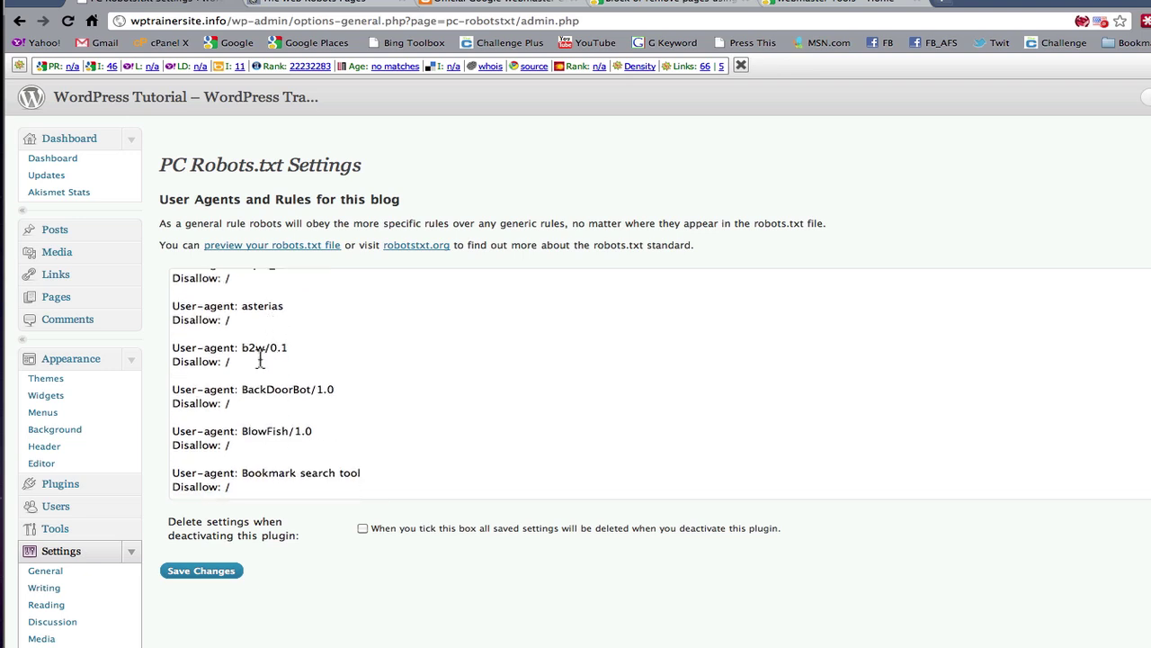
pyautogui.scroll(-1, 268, 360)
pyautogui.scroll(-1, 267, 360)
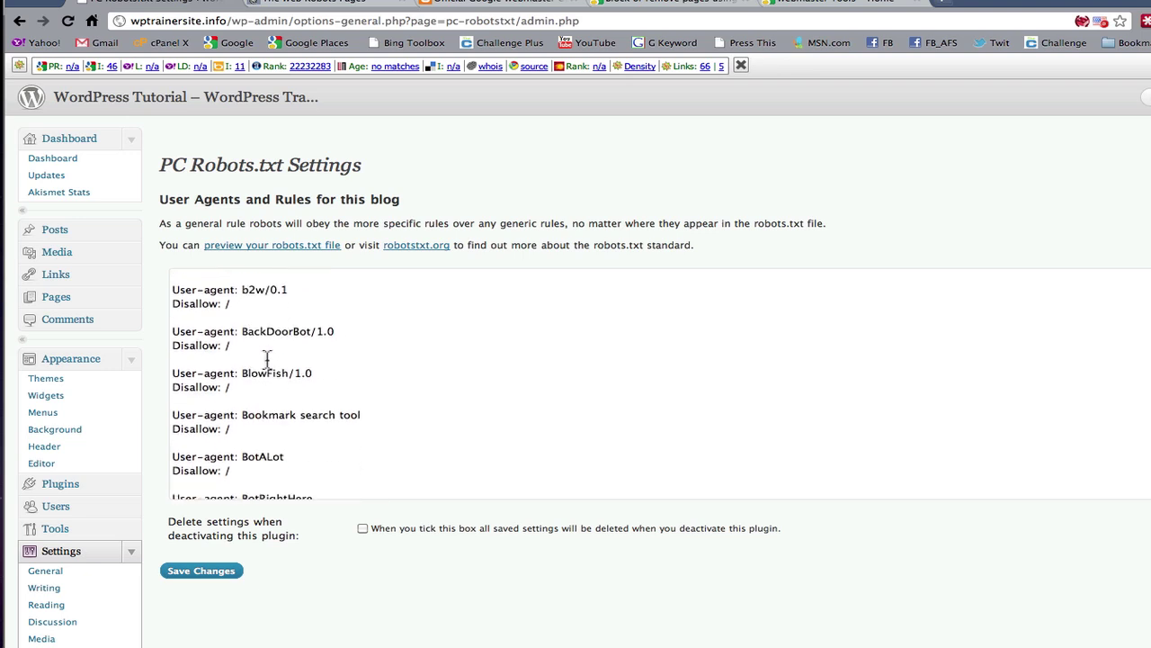
pyautogui.scroll(-1, 267, 359)
pyautogui.scroll(-2, 267, 360)
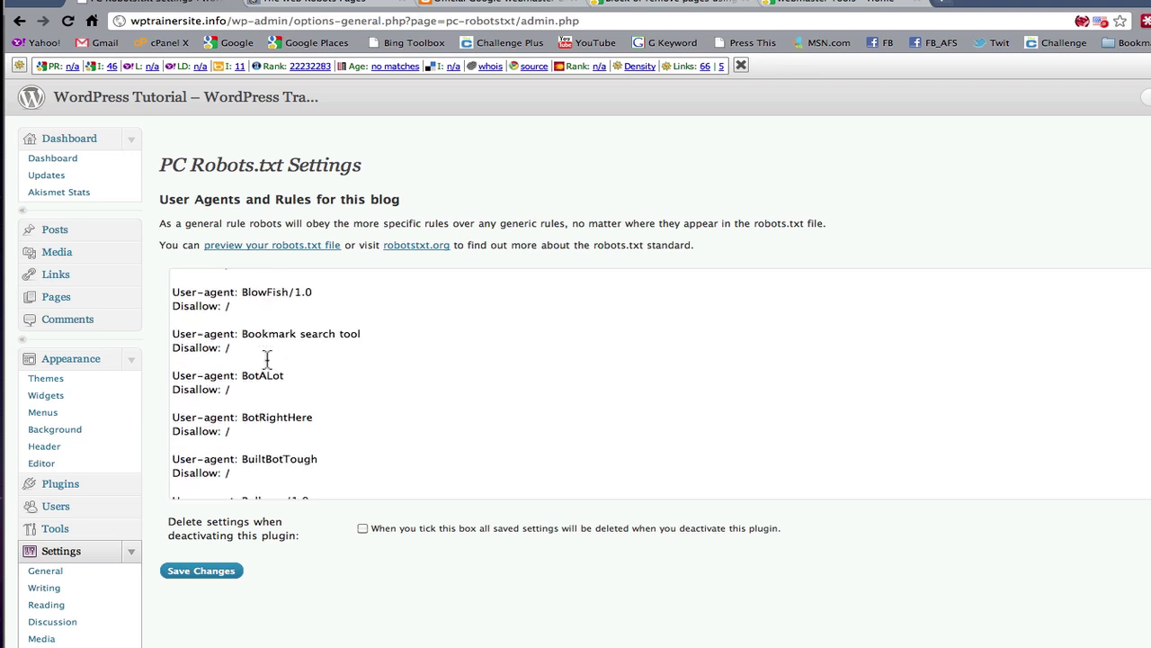
pyautogui.scroll(-1, 267, 359)
pyautogui.scroll(-1, 267, 360)
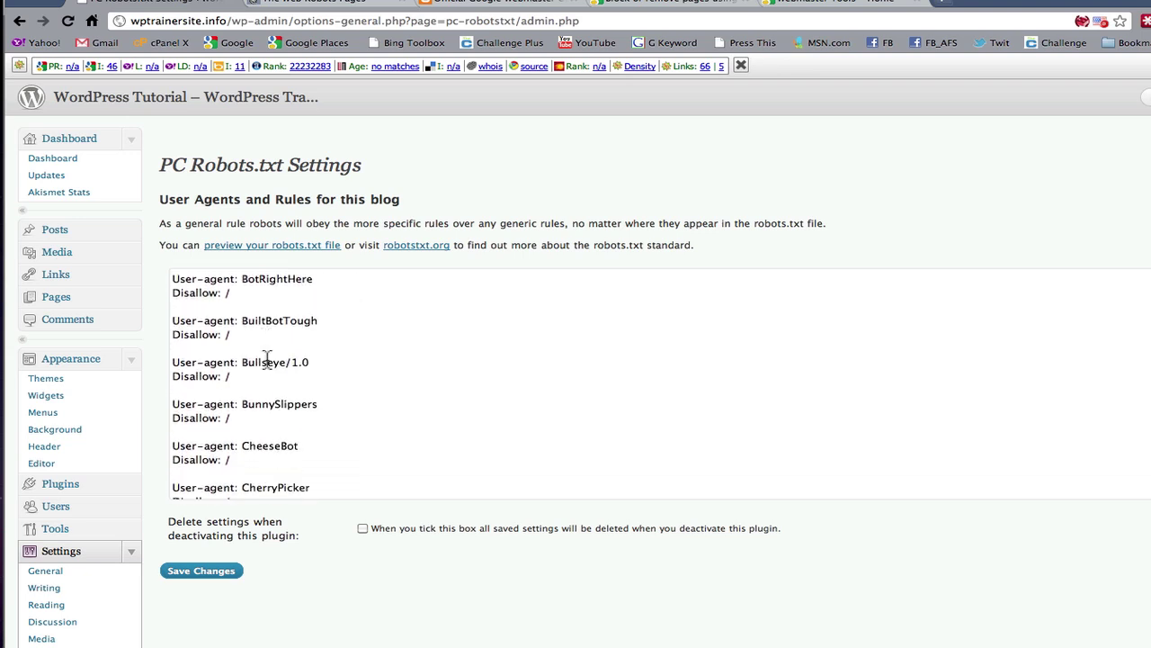
pyautogui.scroll(-2, 267, 360)
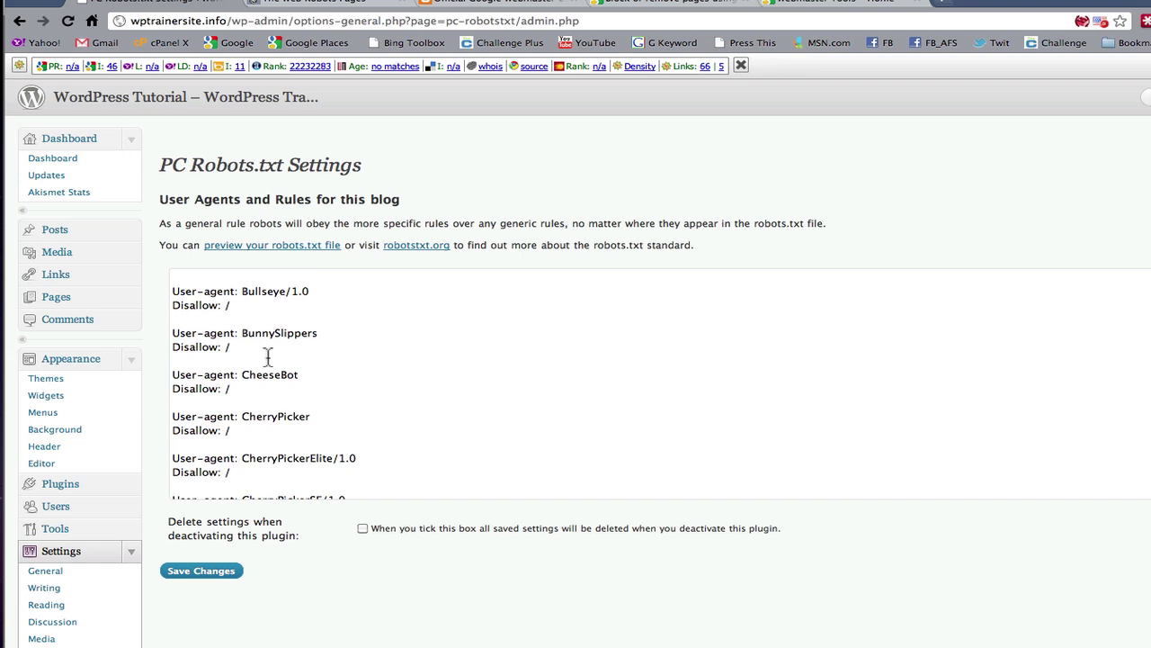
pyautogui.scroll(-2, 267, 357)
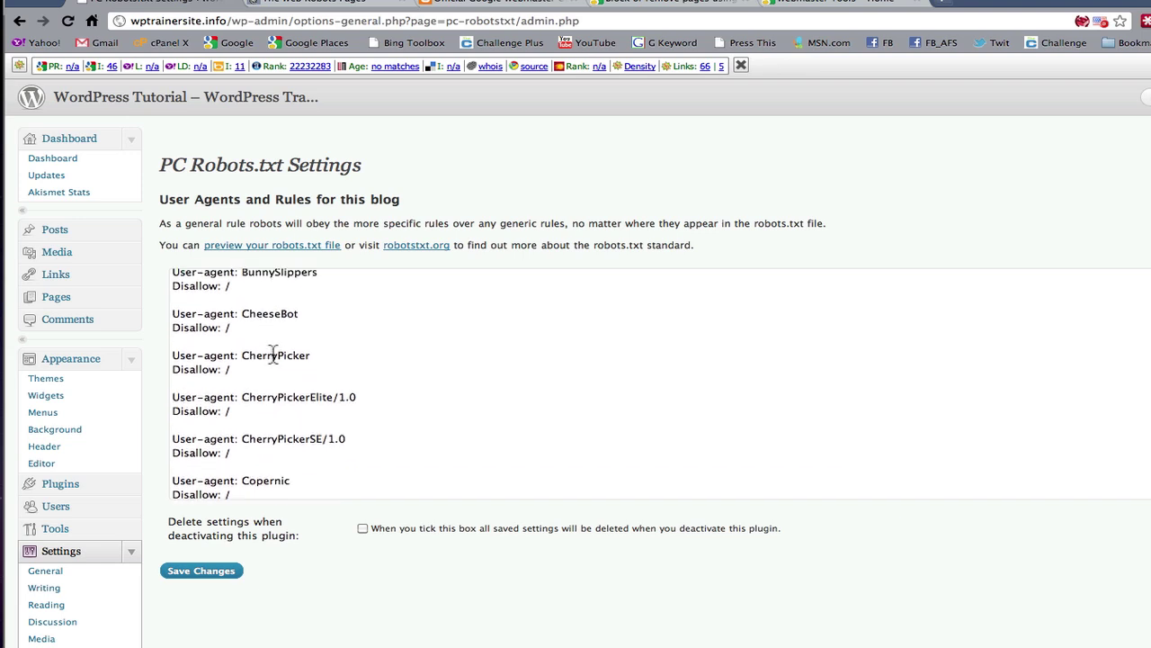
pyautogui.scroll(-2, 274, 364)
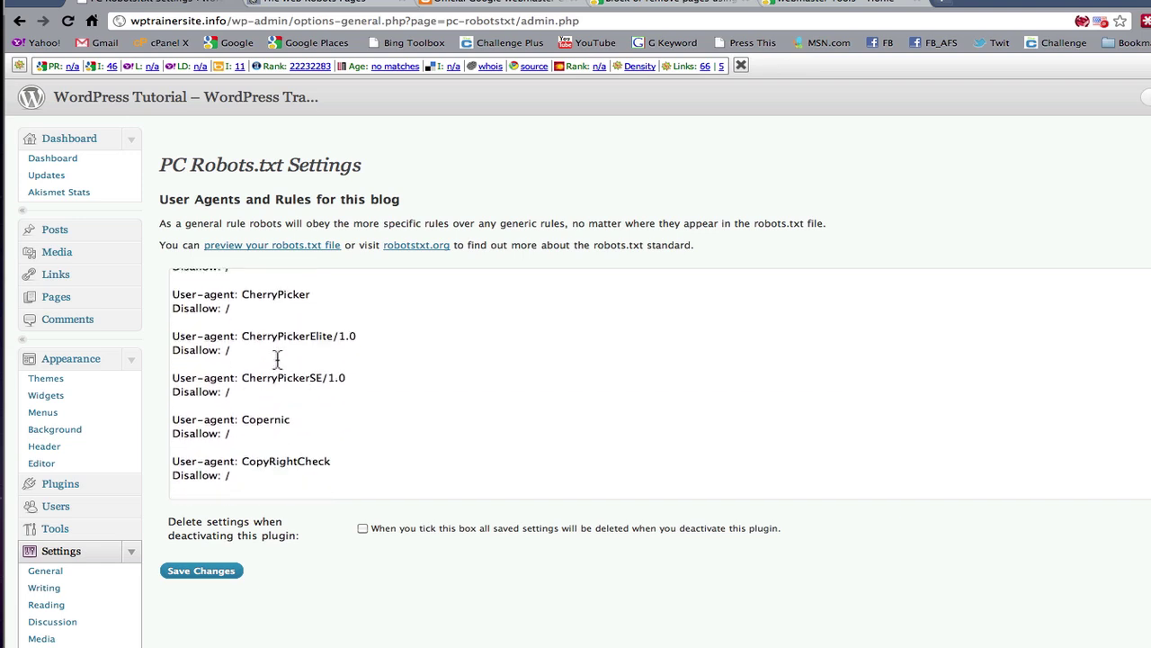
pyautogui.scroll(-2, 284, 357)
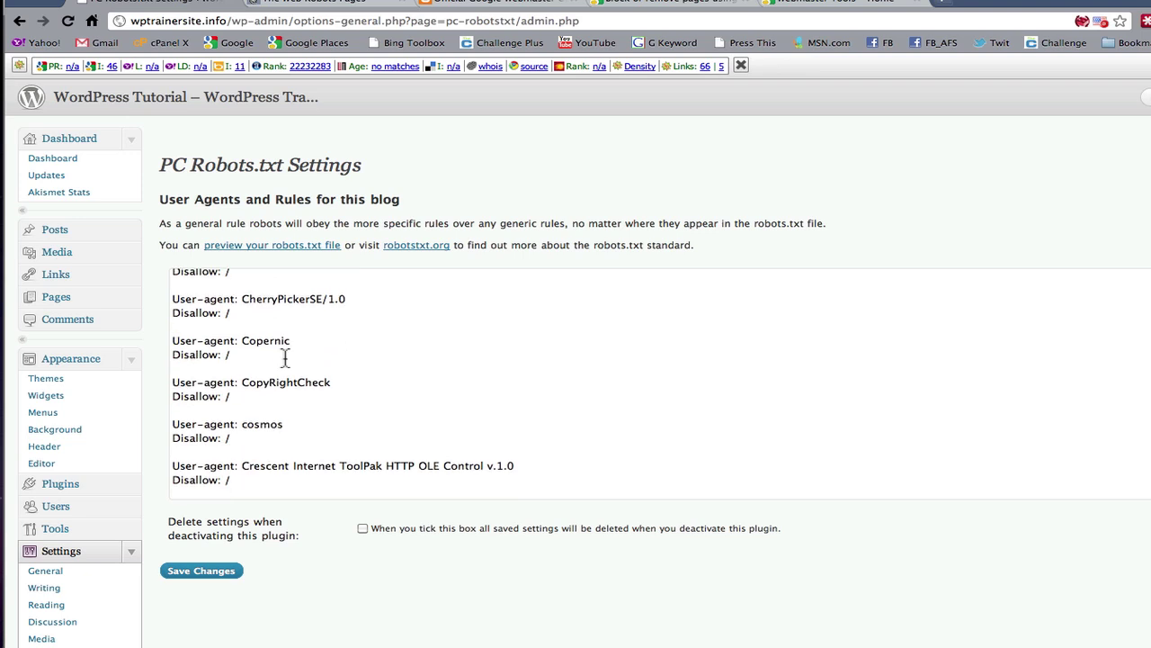
pyautogui.scroll(-2, 285, 357)
pyautogui.scroll(-2, 285, 357)
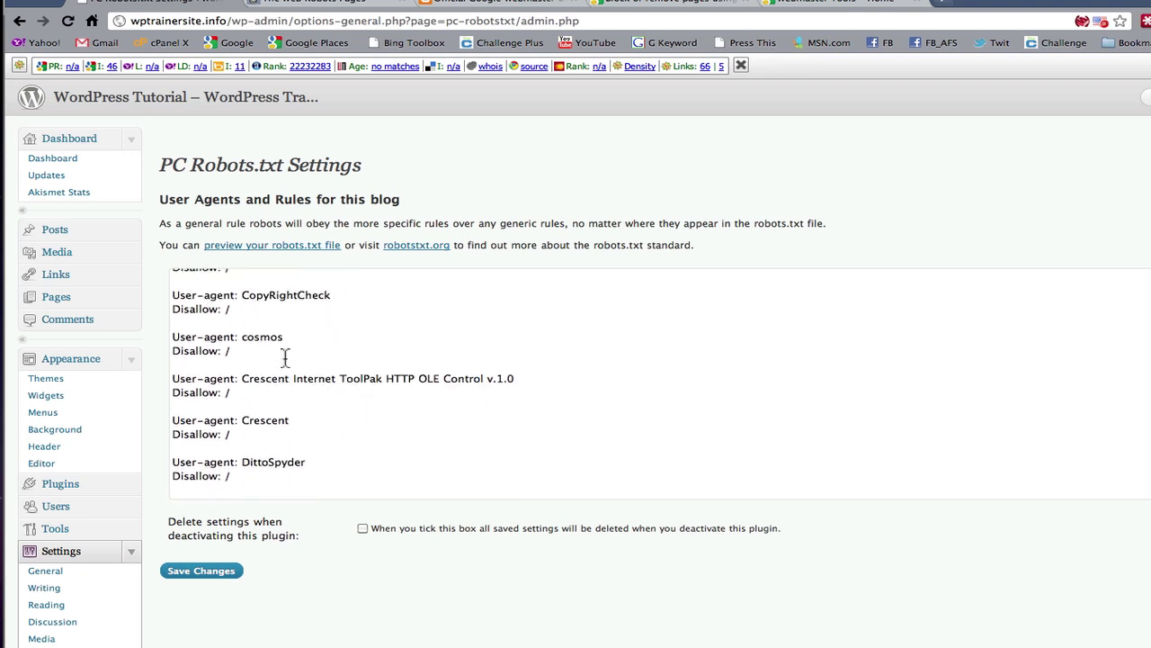
pyautogui.scroll(-2, 284, 357)
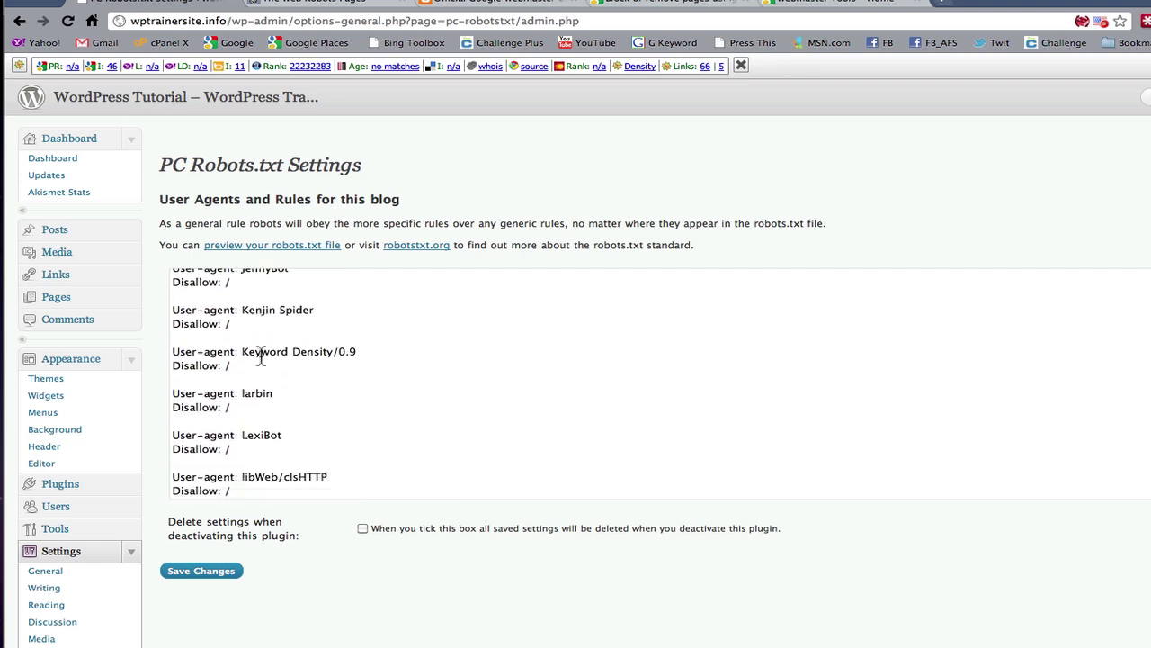
pyautogui.scroll(-5, 261, 353)
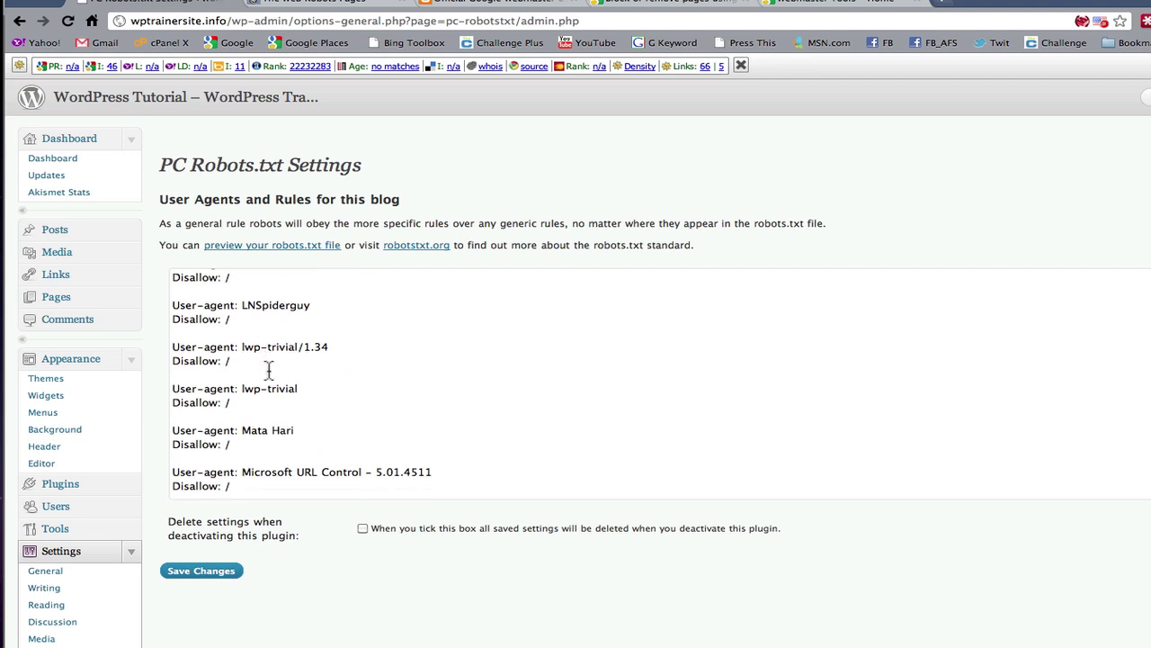
pyautogui.scroll(-6, 269, 374)
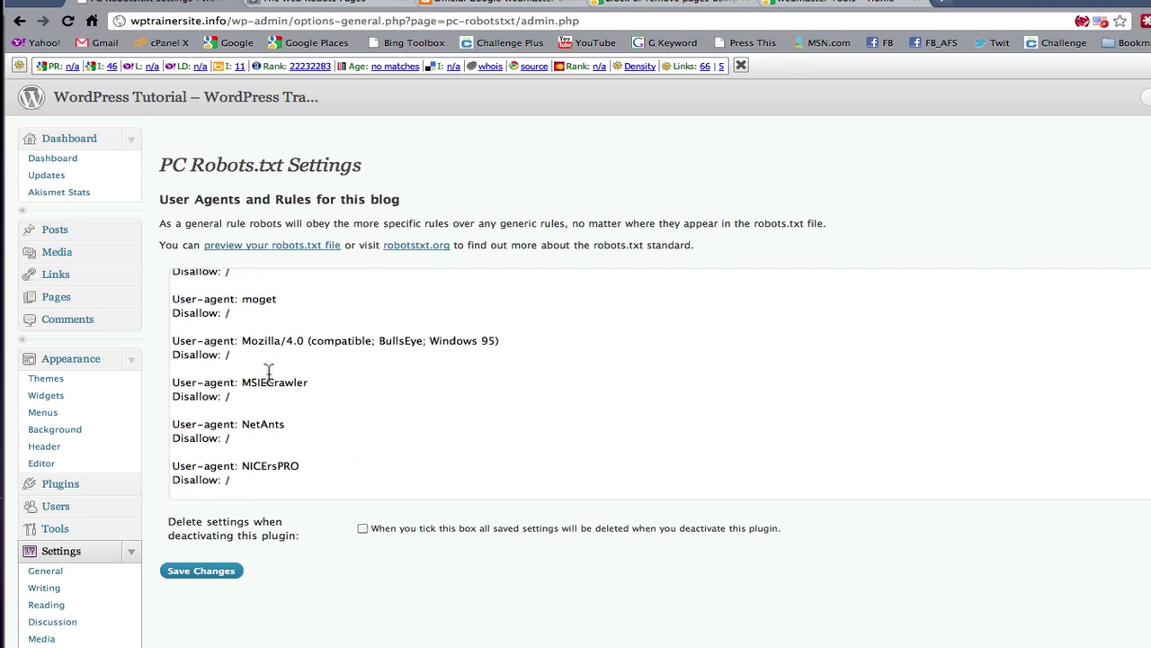
pyautogui.scroll(-5, 269, 375)
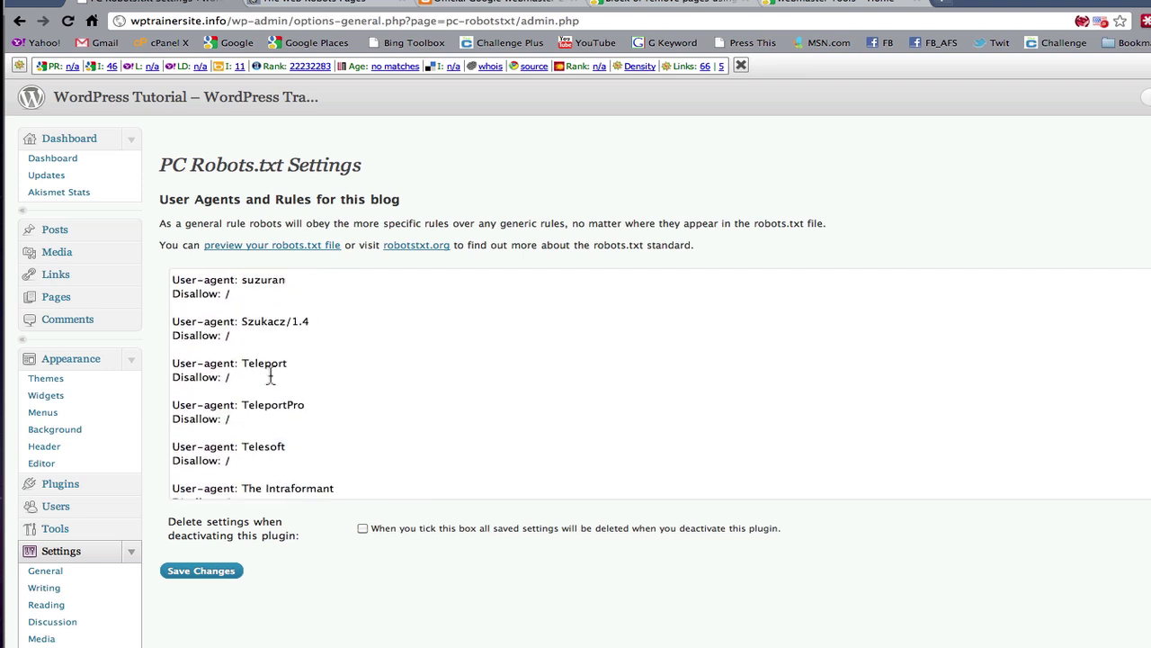
pyautogui.scroll(-3, 270, 374)
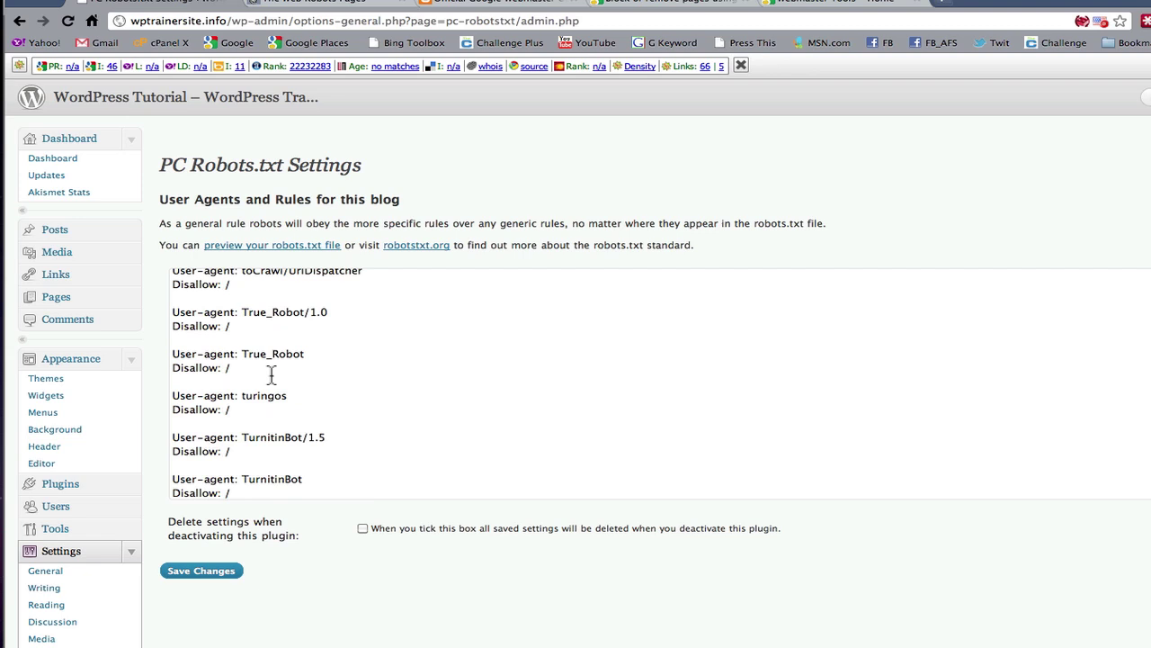
pyautogui.scroll(-8, 271, 374)
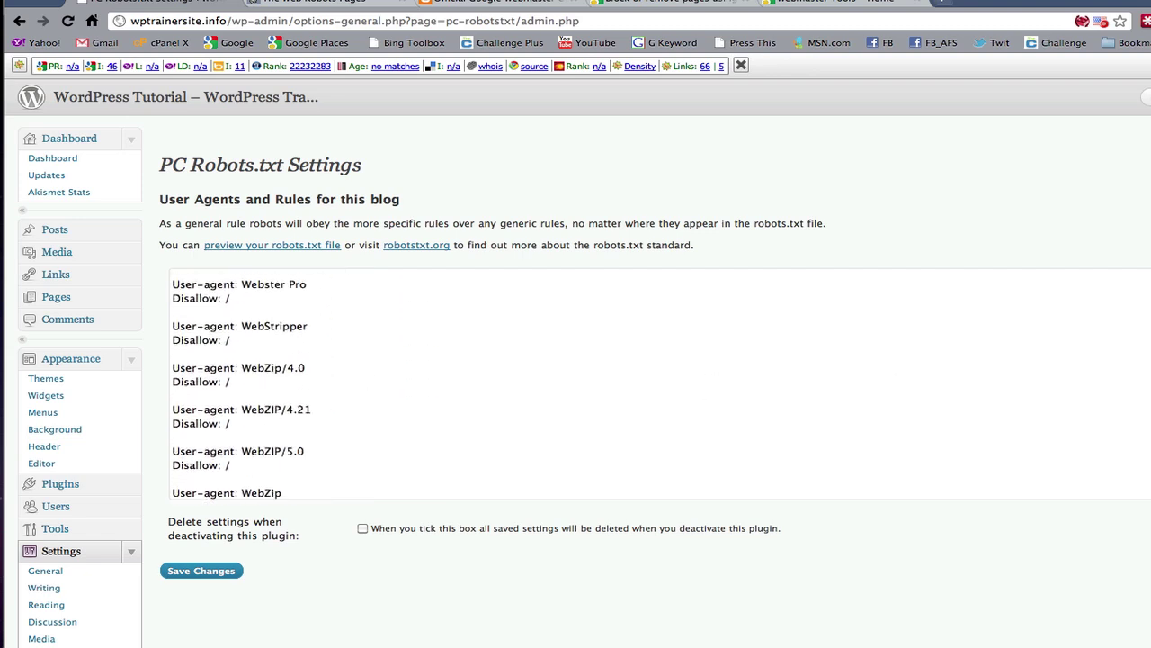
pyautogui.scroll(-10, 270, 374)
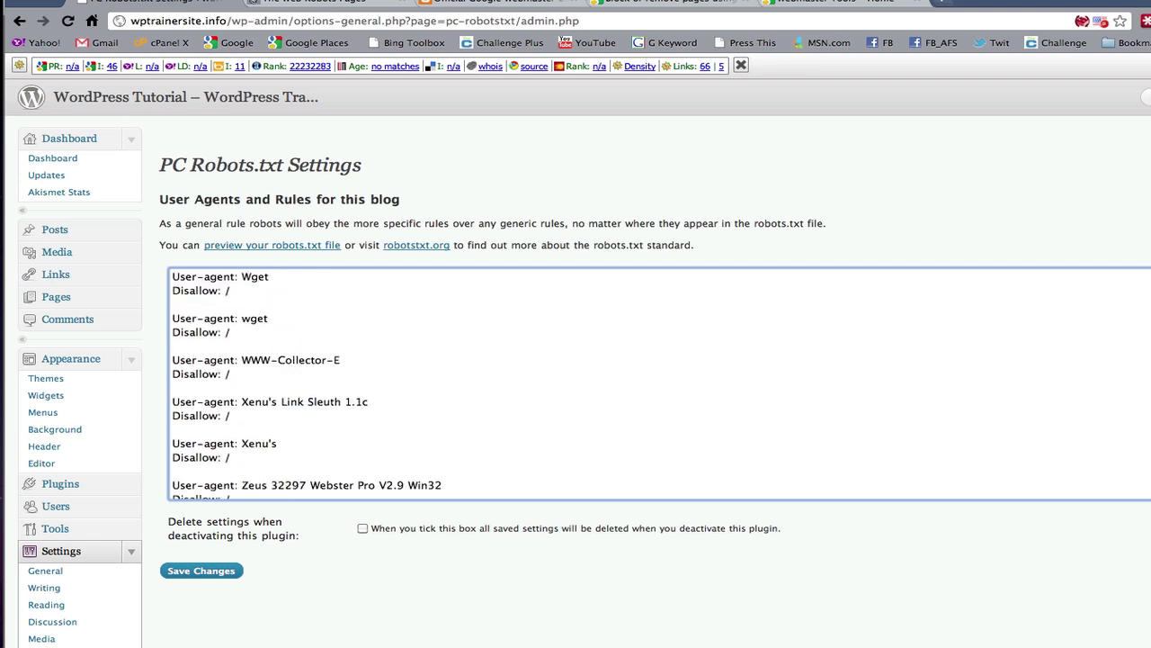
# - Review the Google bot rules and the wildcard directory rules ending the list, and save the plugin settings
pyautogui.scroll(-5, 982, 456)
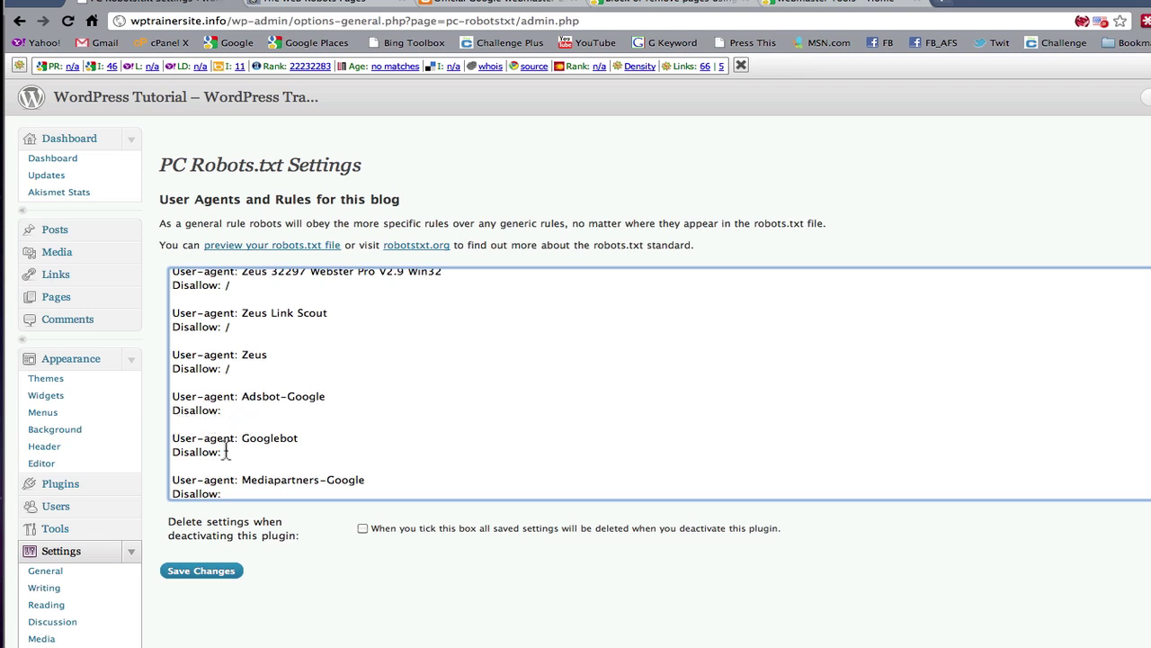
pyautogui.scroll(-1, 293, 448)
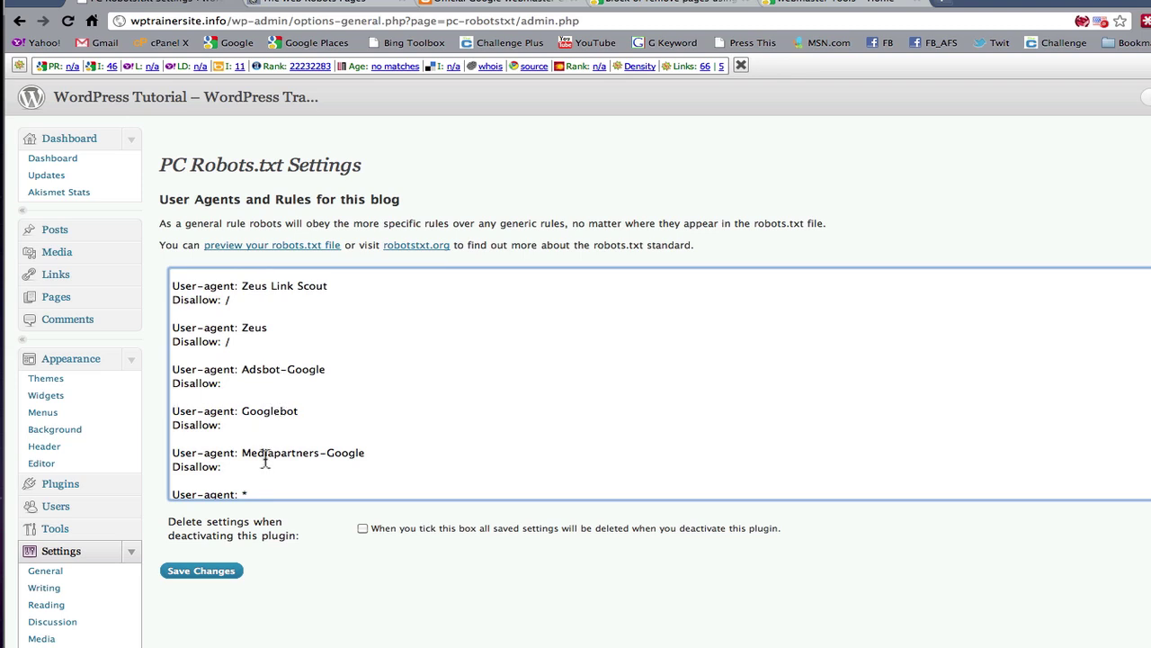
pyautogui.scroll(-1, 270, 454)
pyautogui.scroll(-2, 272, 448)
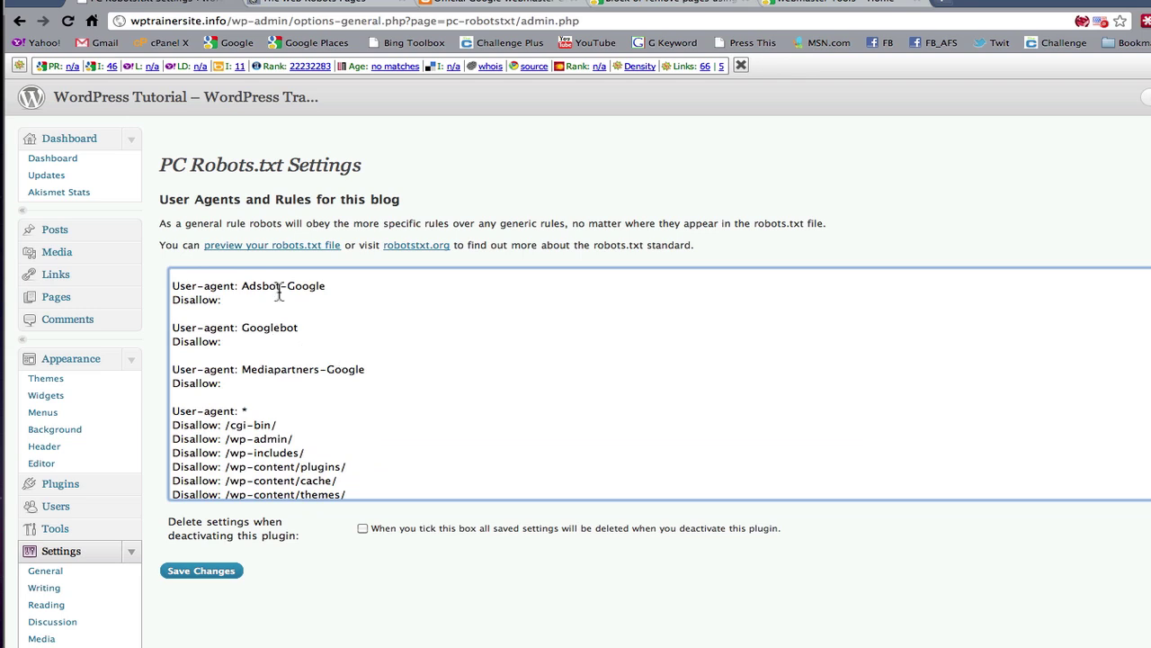
pyautogui.scroll(-3, 386, 405)
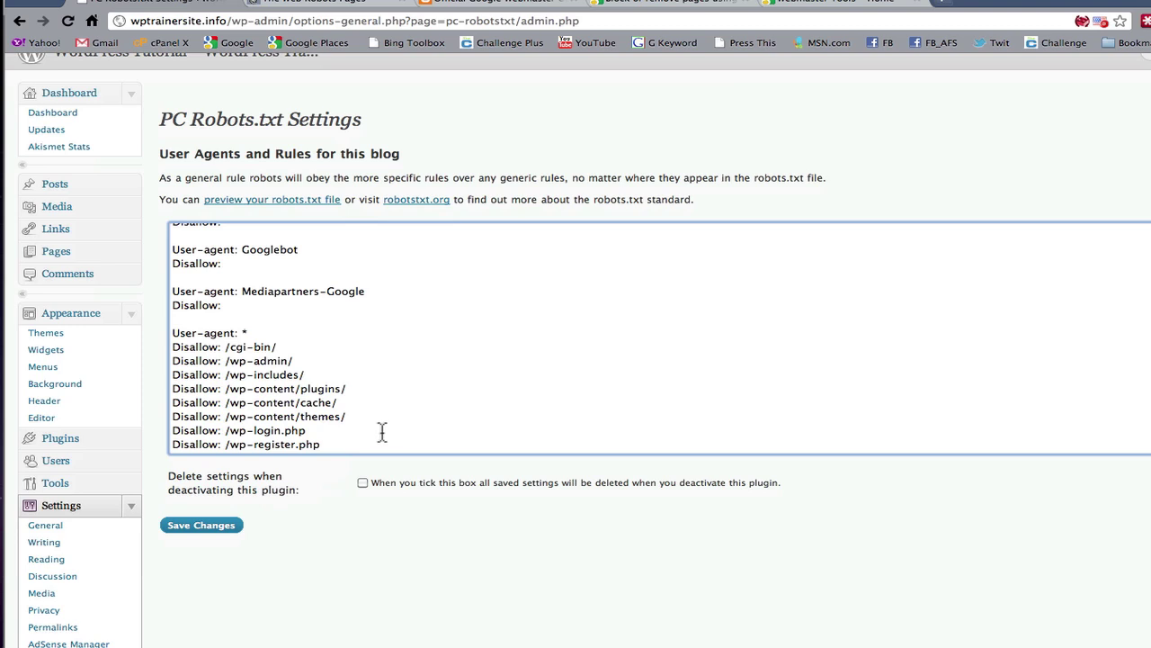
pyautogui.click(216, 526)
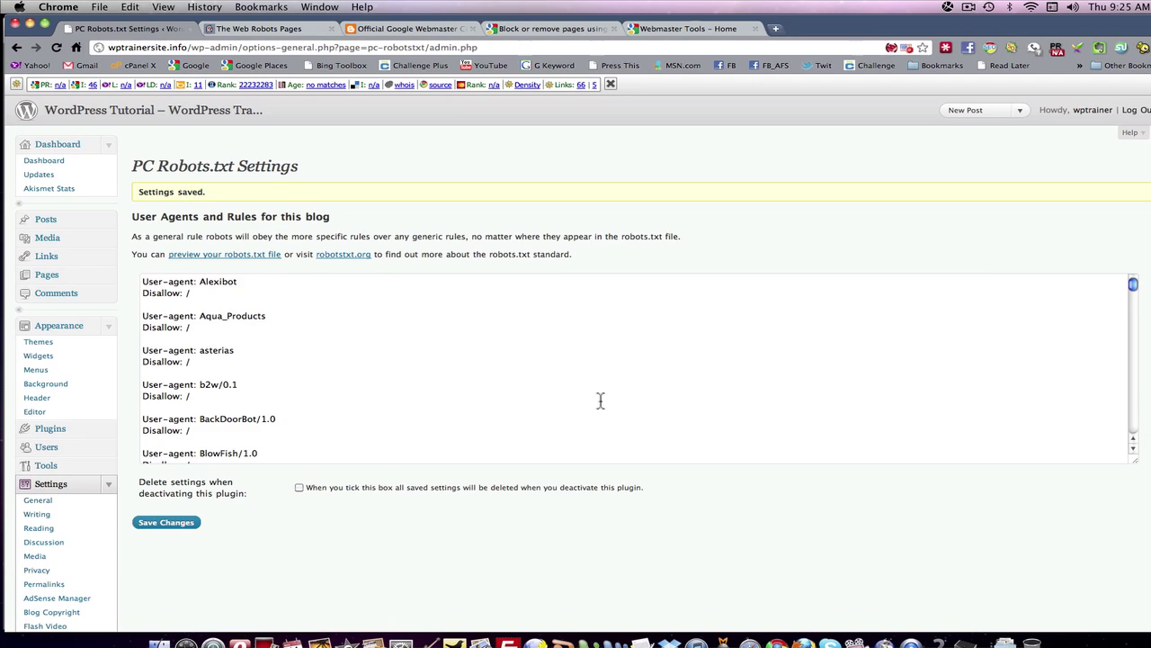
# - Look over the robotstxt.org page, the "Speaking the language of robots" post and Google's robots.txt help article, and return to the plugin settings
pyautogui.click(254, 29)
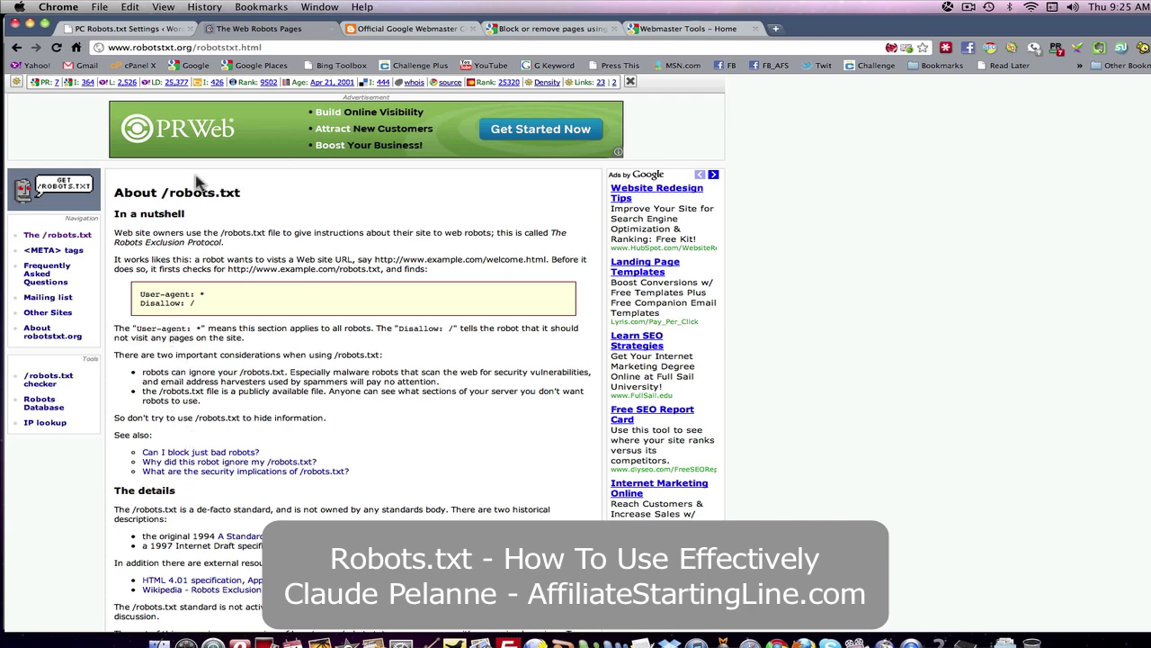
pyautogui.click(395, 29)
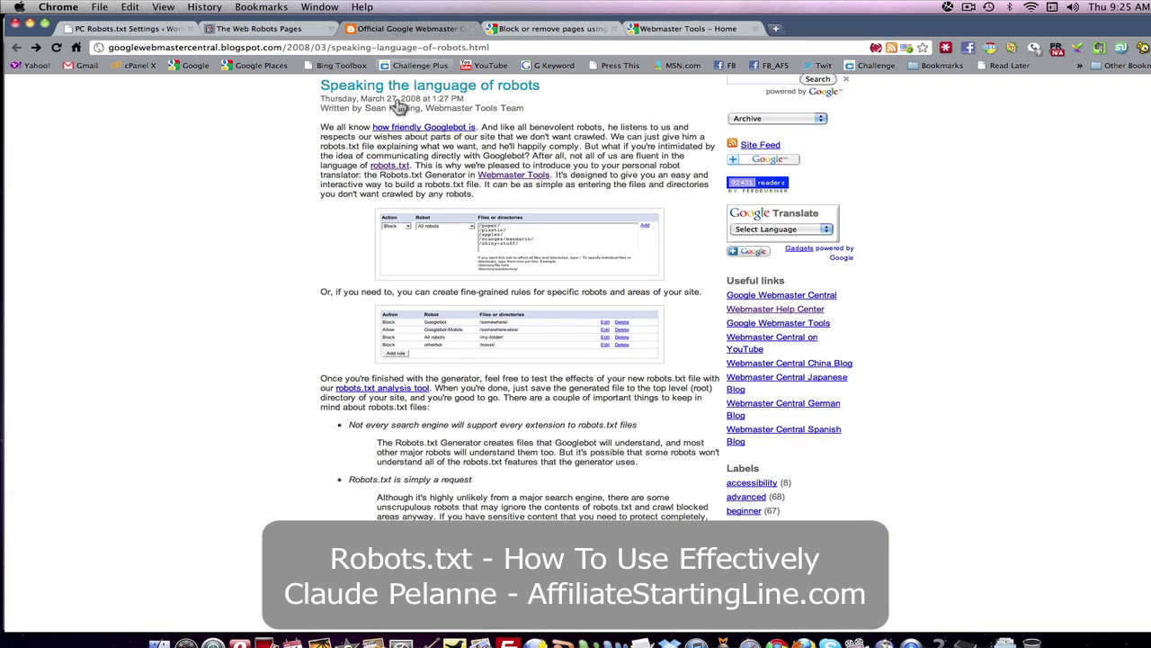
pyautogui.scroll(3, 401, 172)
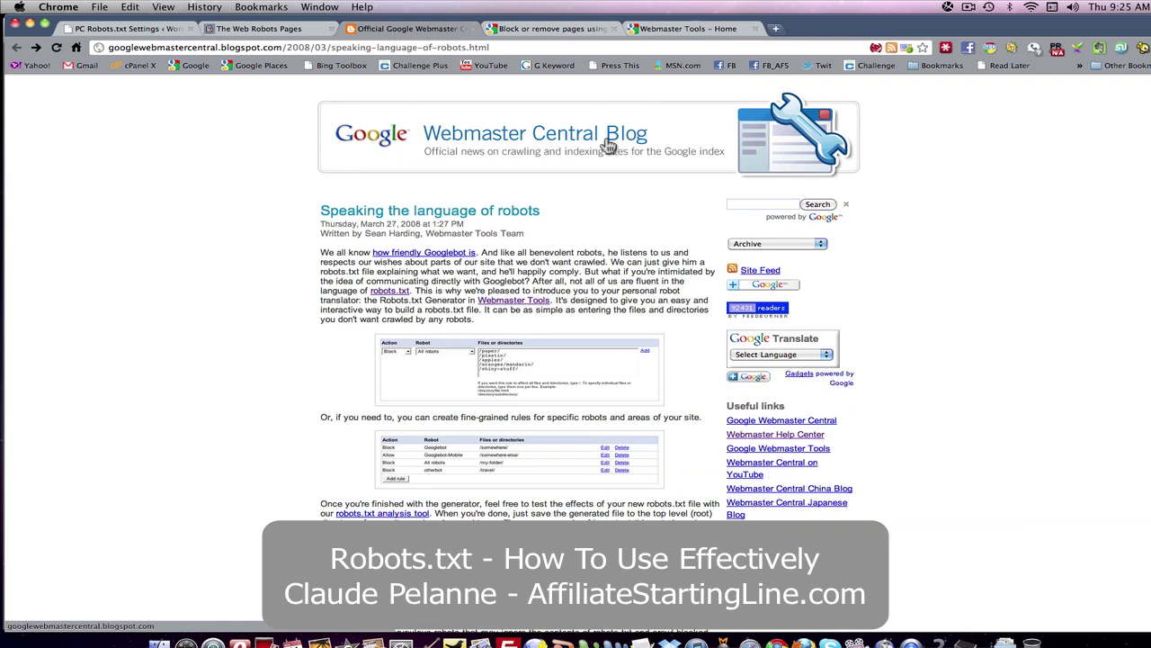
pyautogui.scroll(-2, 243, 244)
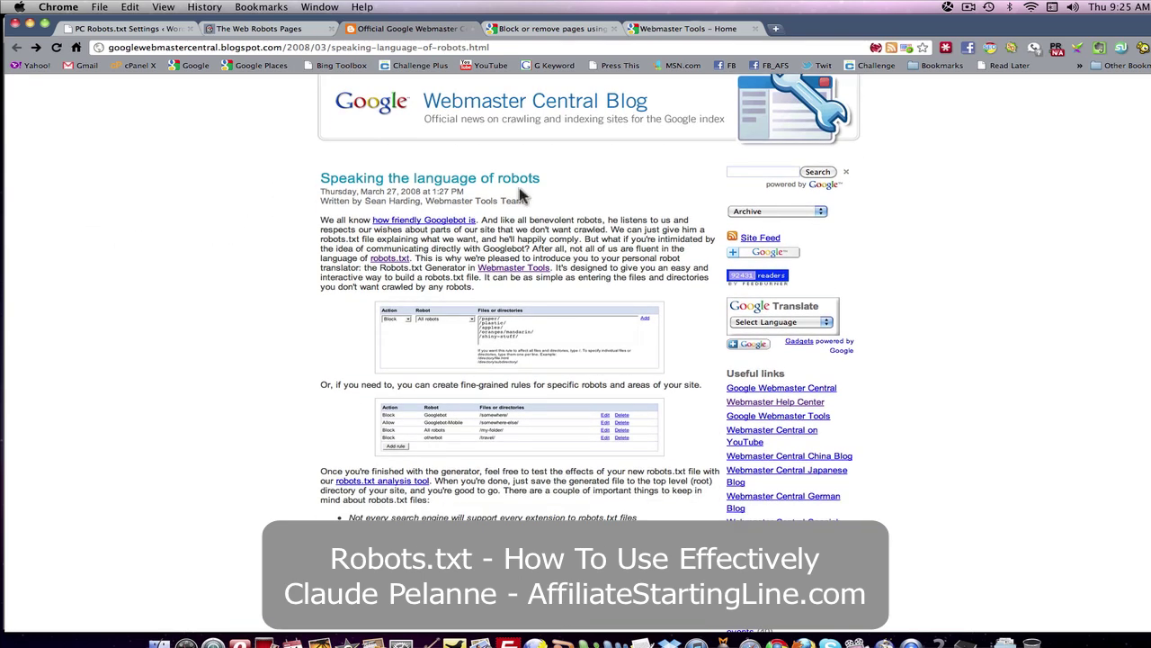
pyautogui.click(581, 30)
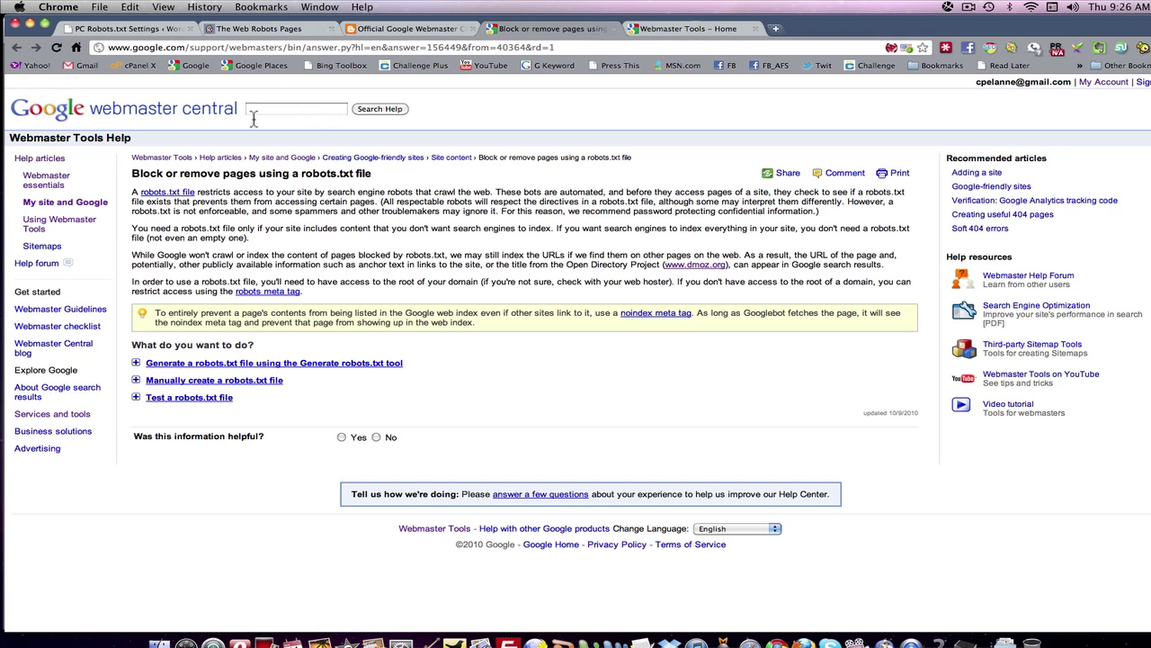
pyautogui.click(132, 32)
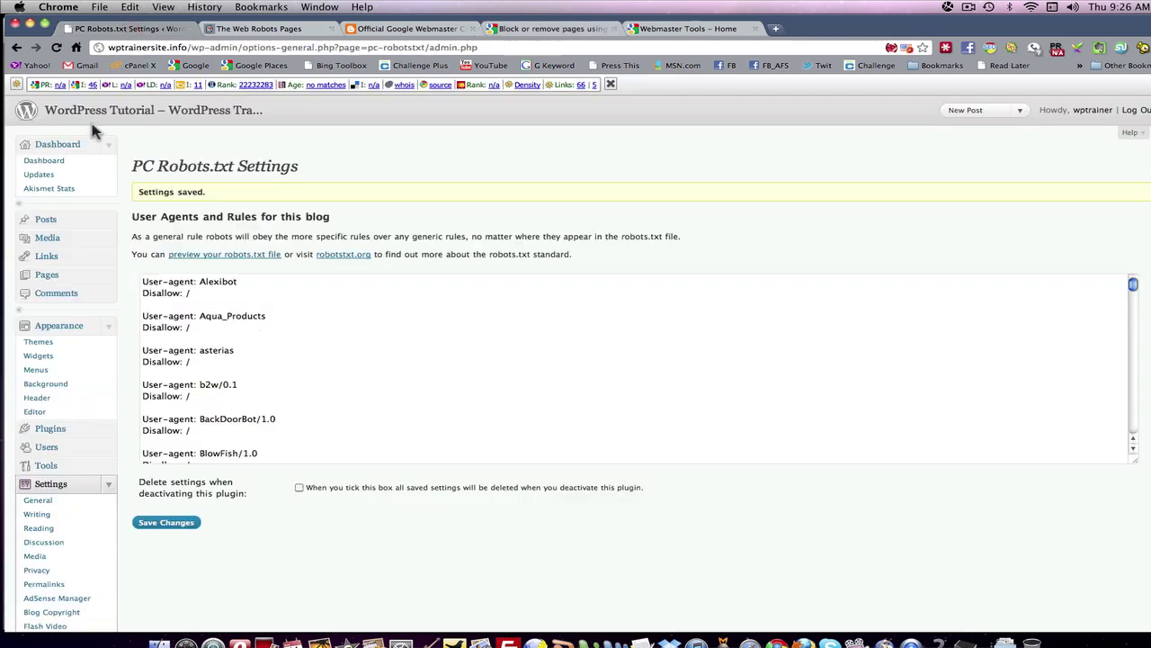